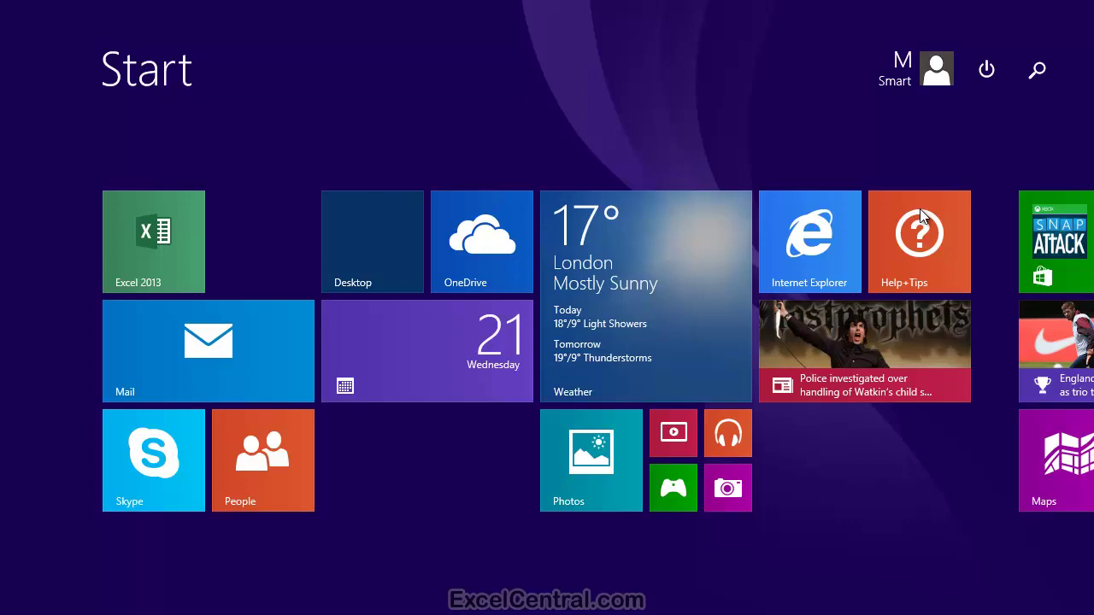
- Launch Excel 2013 from its Start screen tile
click(153, 246)
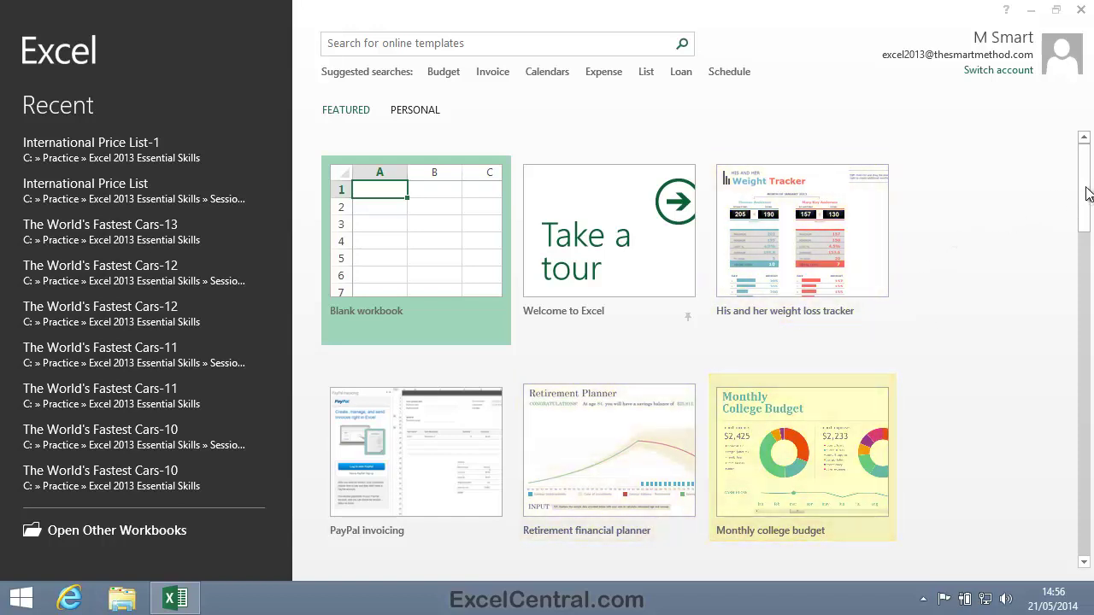
mouse_move(1085, 196)
mouse_down()
mouse_move(1067, 356)
mouse_move(1090, 523)
mouse_move(1067, 290)
mouse_move(1075, 182)
mouse_up()
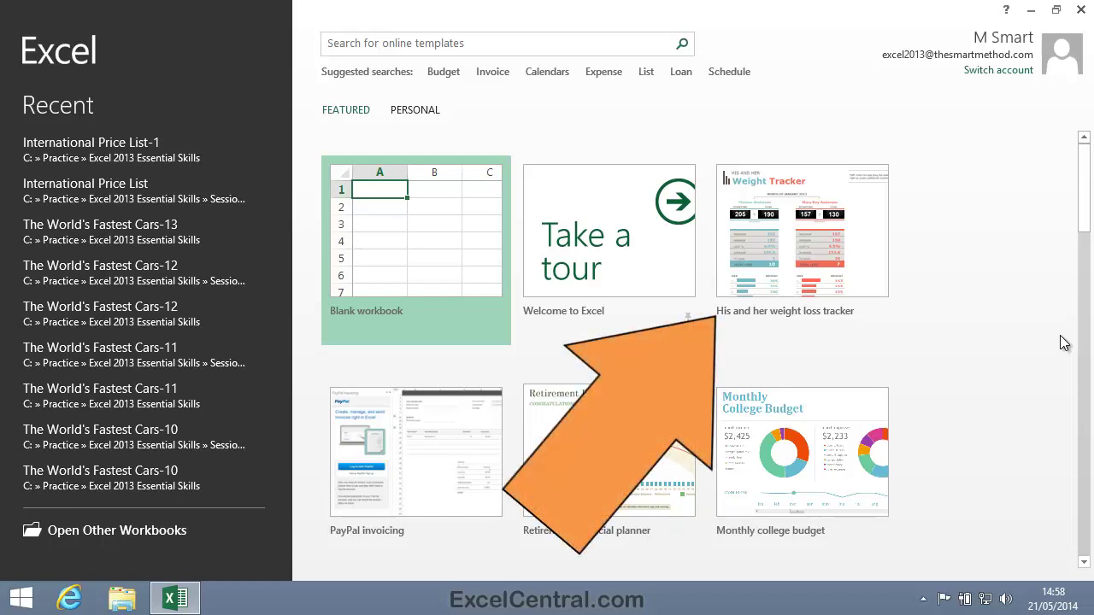
- Preview the His and her weight loss tracker template and create a workbook from it
click(816, 234)
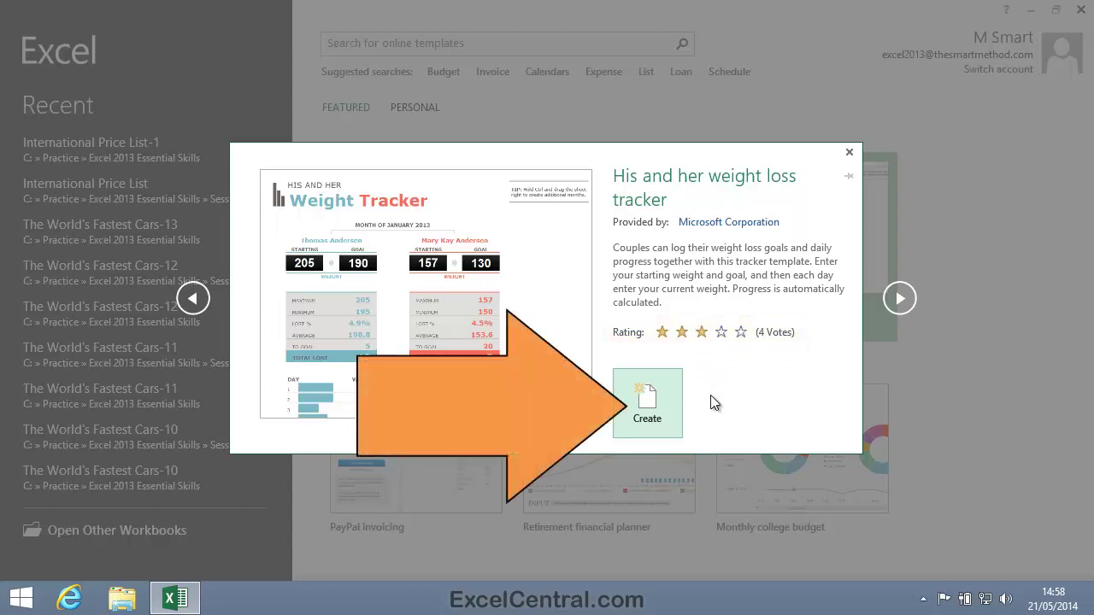
click(648, 403)
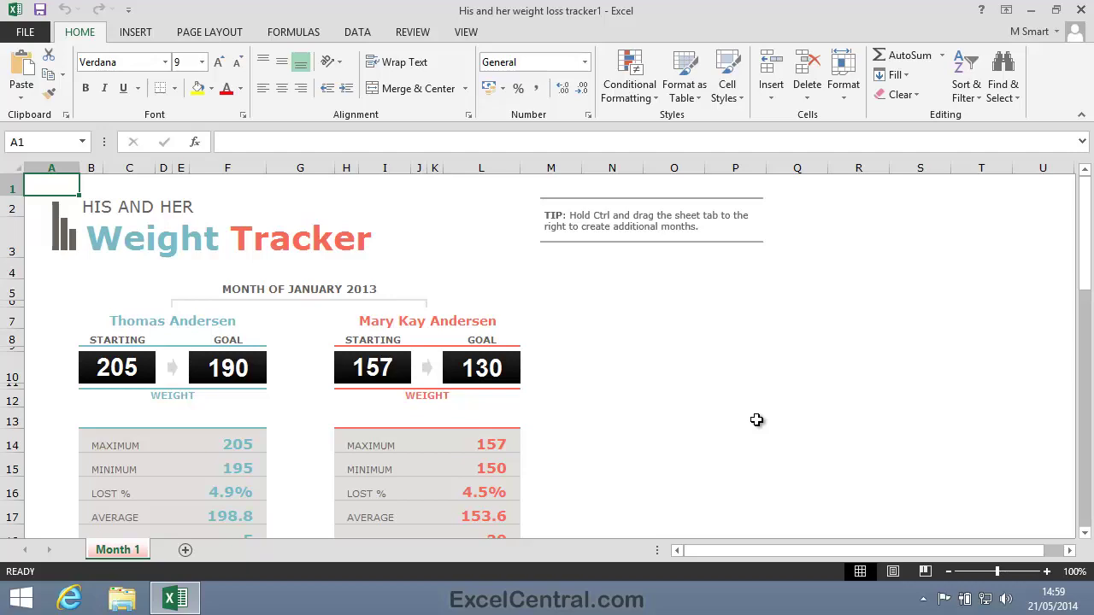
click(1084, 533)
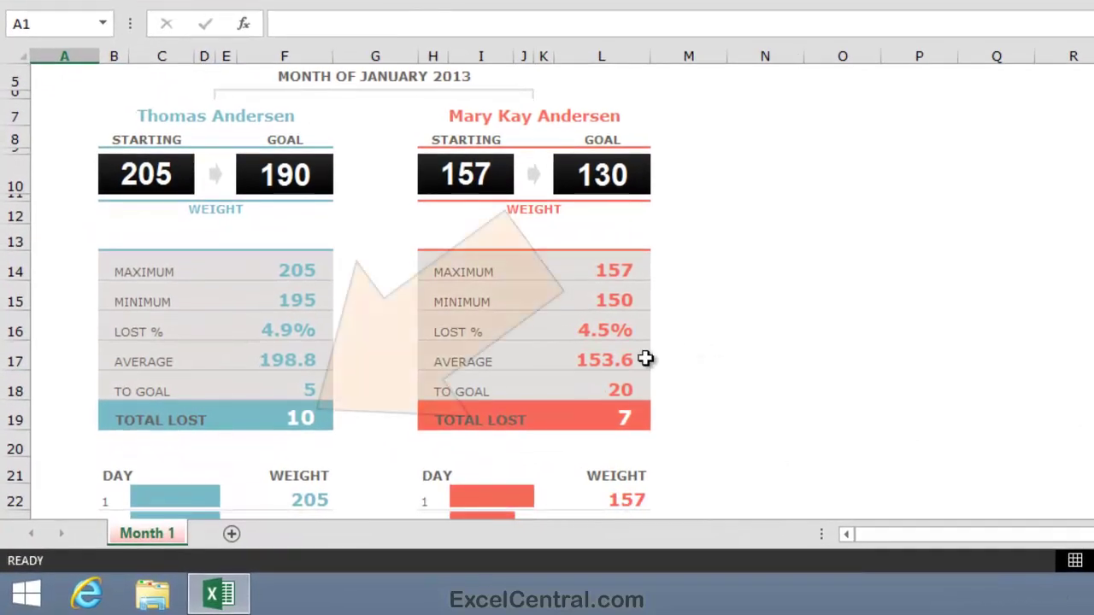
click(296, 419)
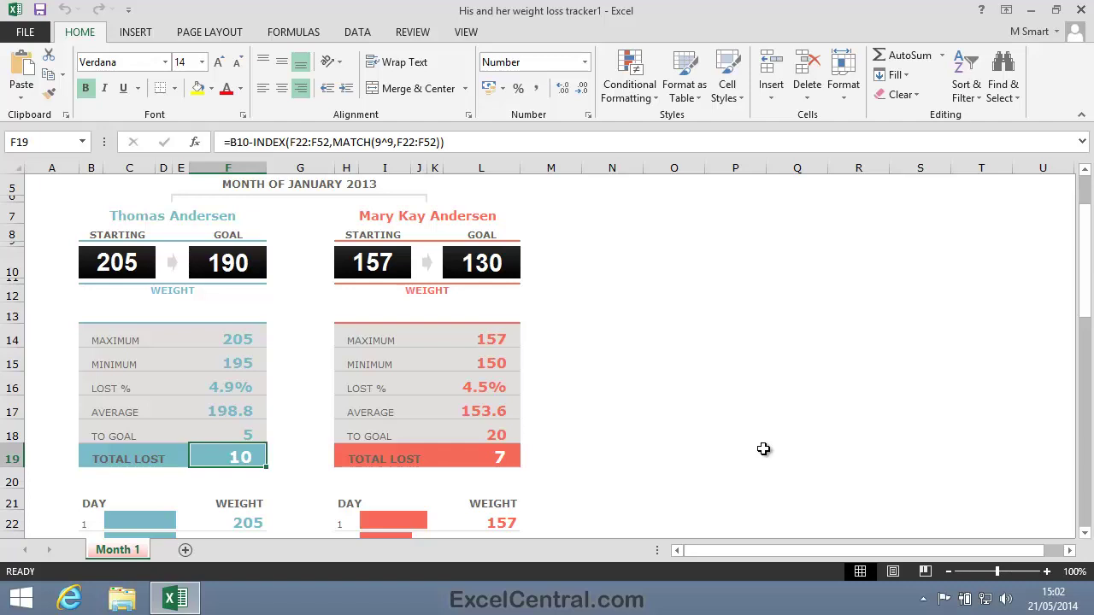
- Browse in File Explorer to the Users folder on the Windows7_OS (C:) drive
click(122, 598)
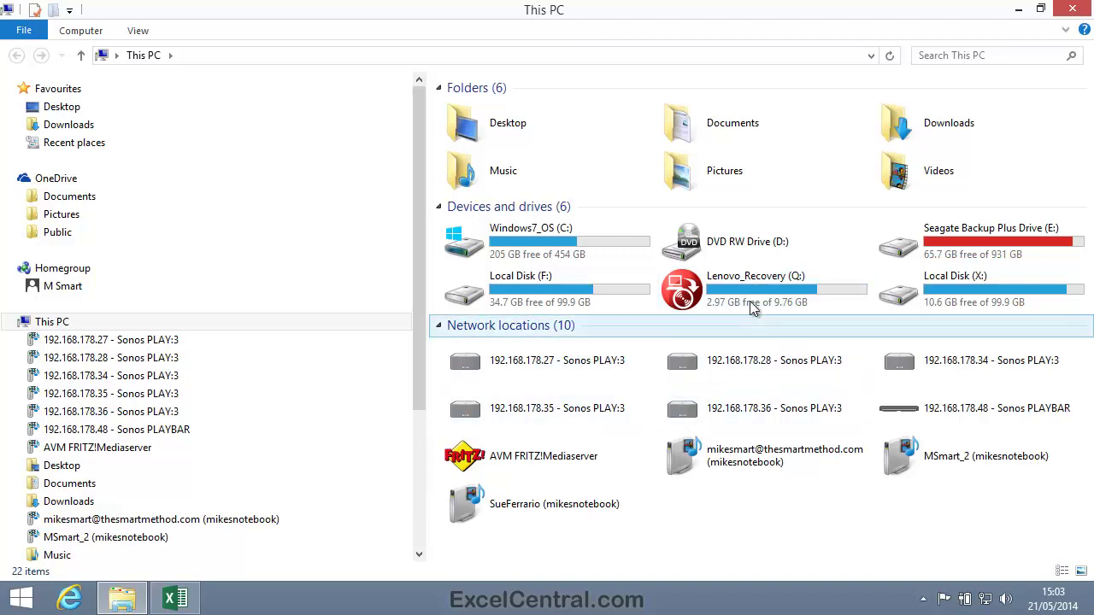
click(556, 243)
double_click(556, 244)
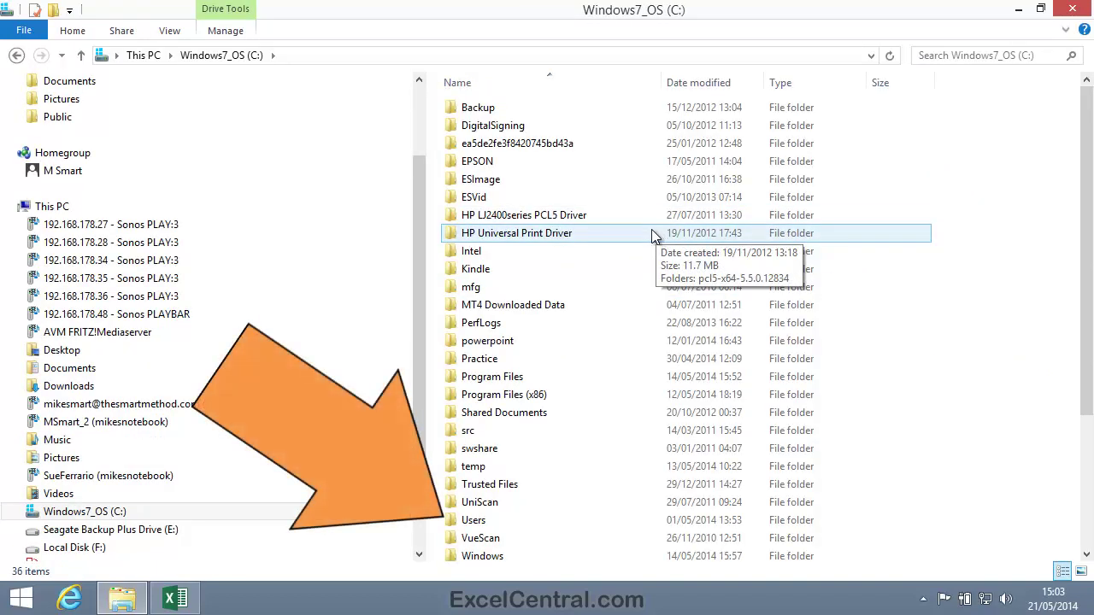
click(559, 523)
double_click(558, 521)
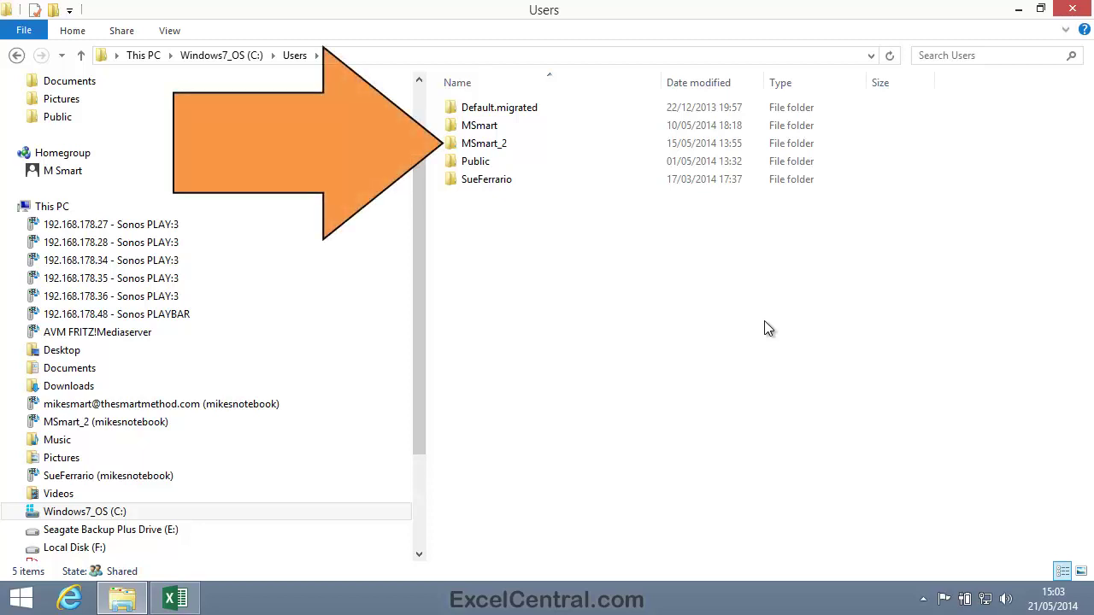
- Go through the user's profile and Documents into Custom Office Templates and right-click its empty area
click(504, 149)
double_click(504, 147)
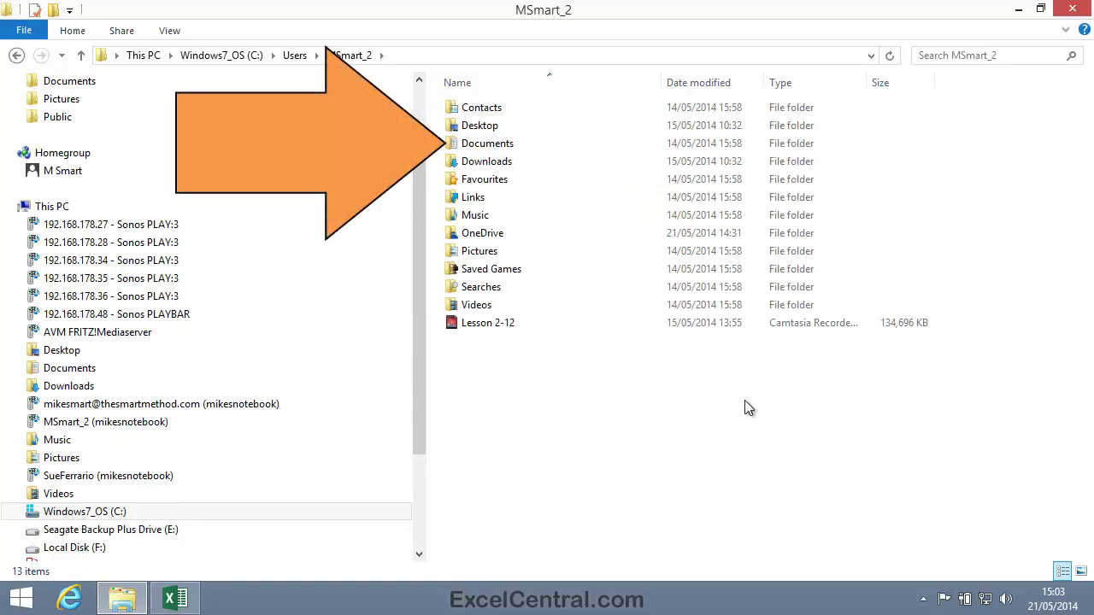
click(516, 146)
double_click(515, 145)
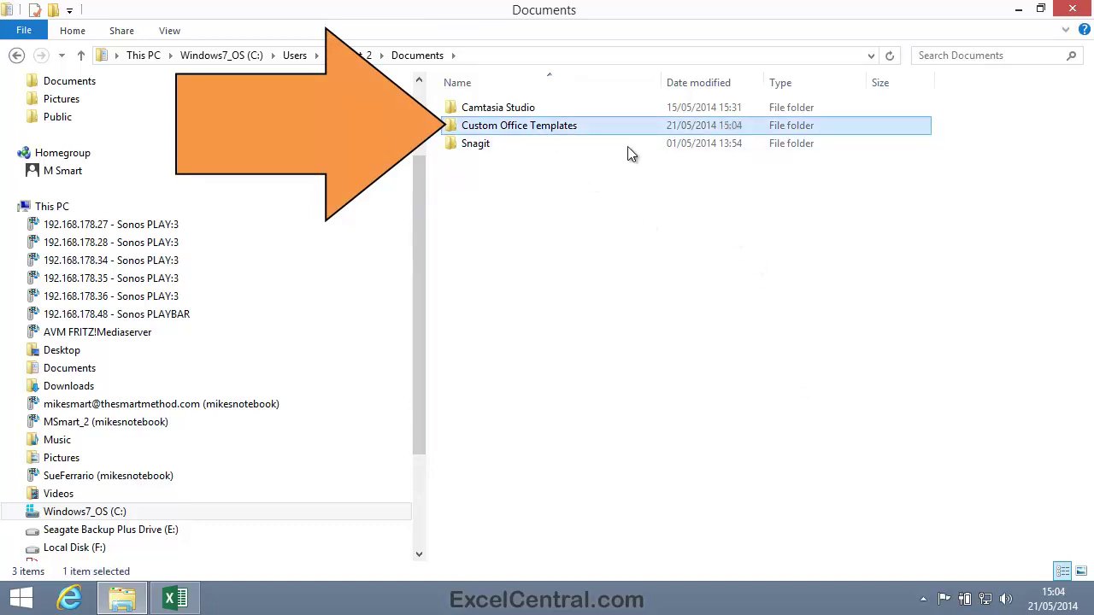
double_click(568, 126)
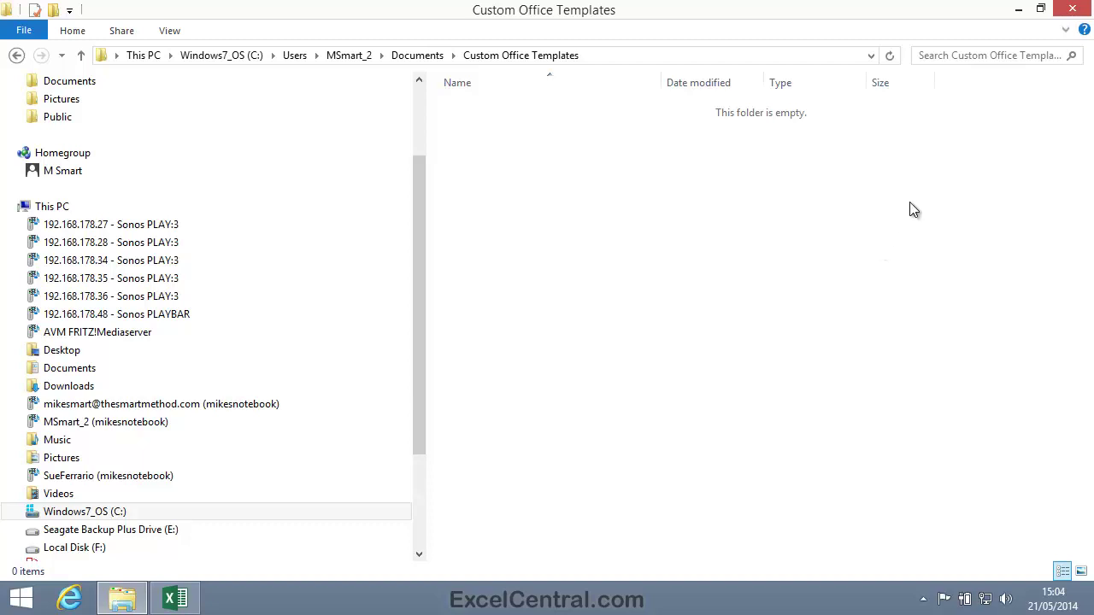
right_click(541, 159)
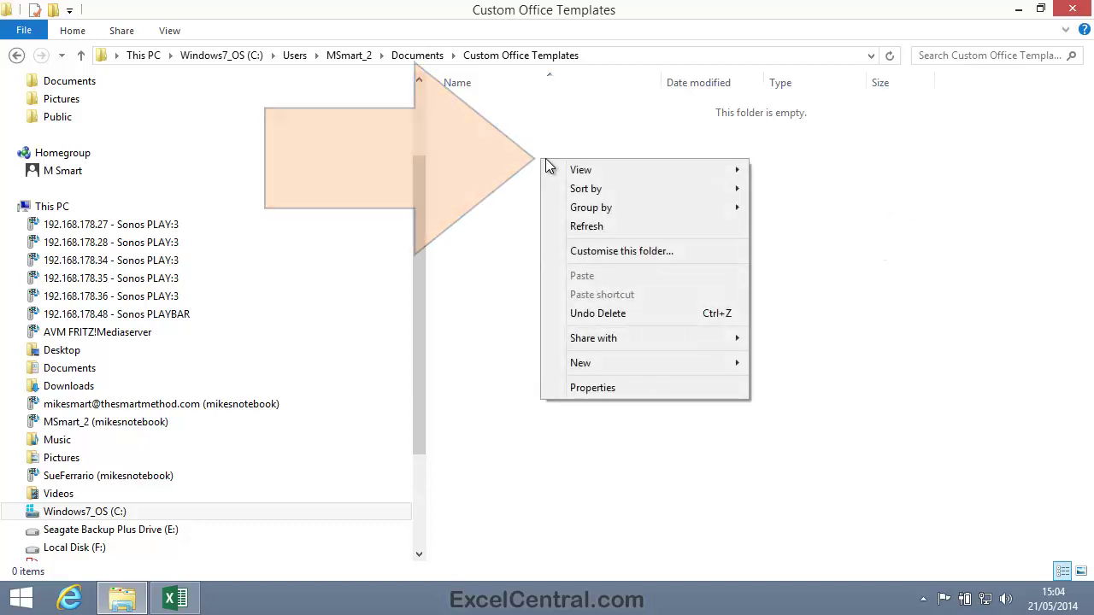
mouse_move(641, 368)
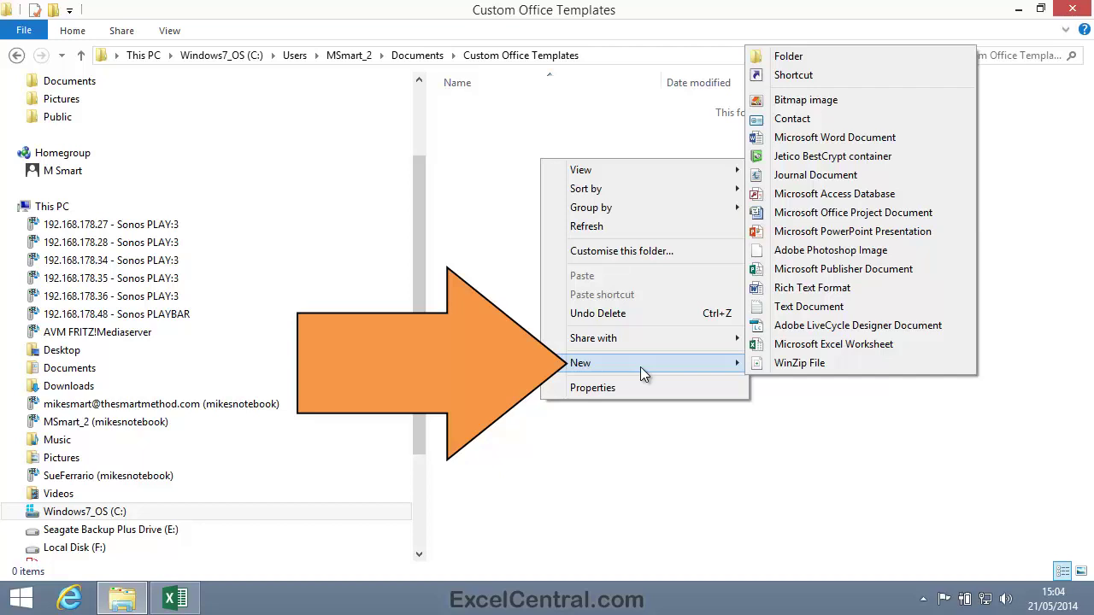
- Add a new folder named 'Excel' in Custom Office Templates
click(795, 57)
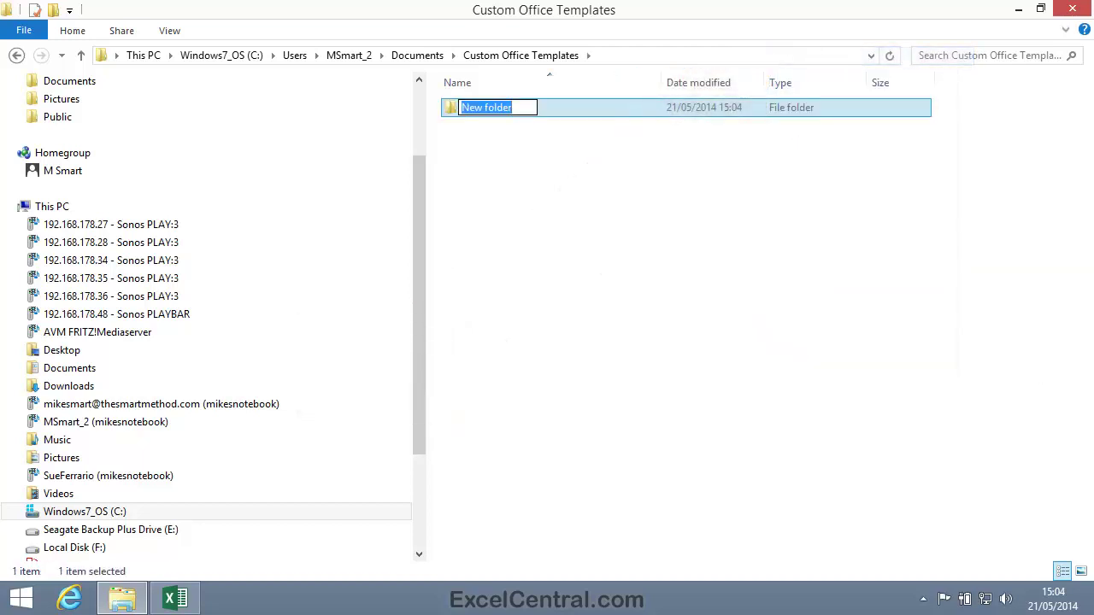
text(Excel)
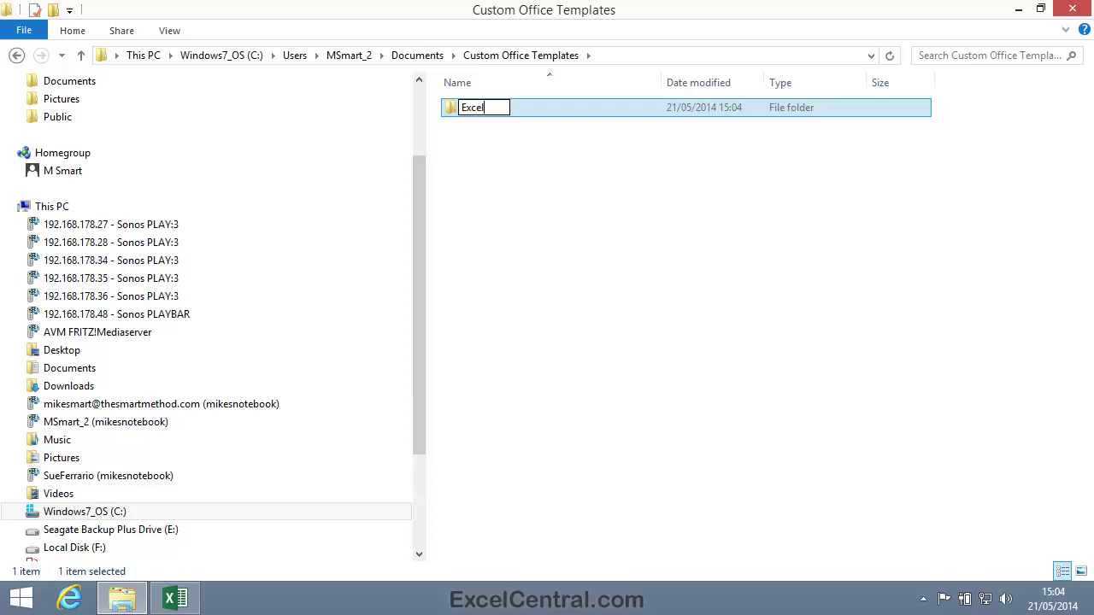
key(Return)
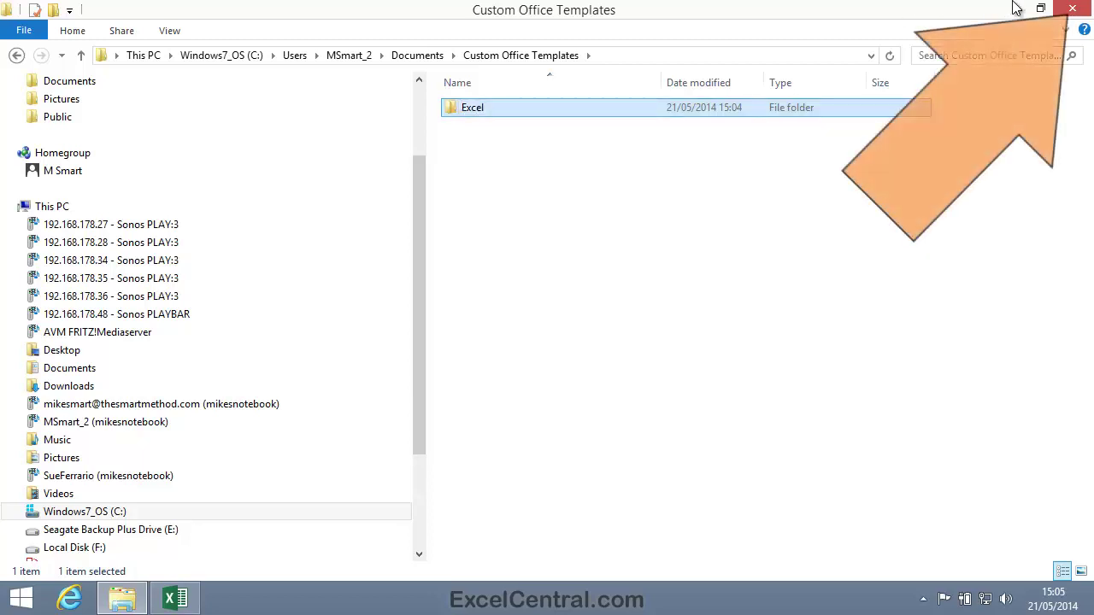
- Close File Explorer and open Excel Options from the FILE menu
click(1075, 10)
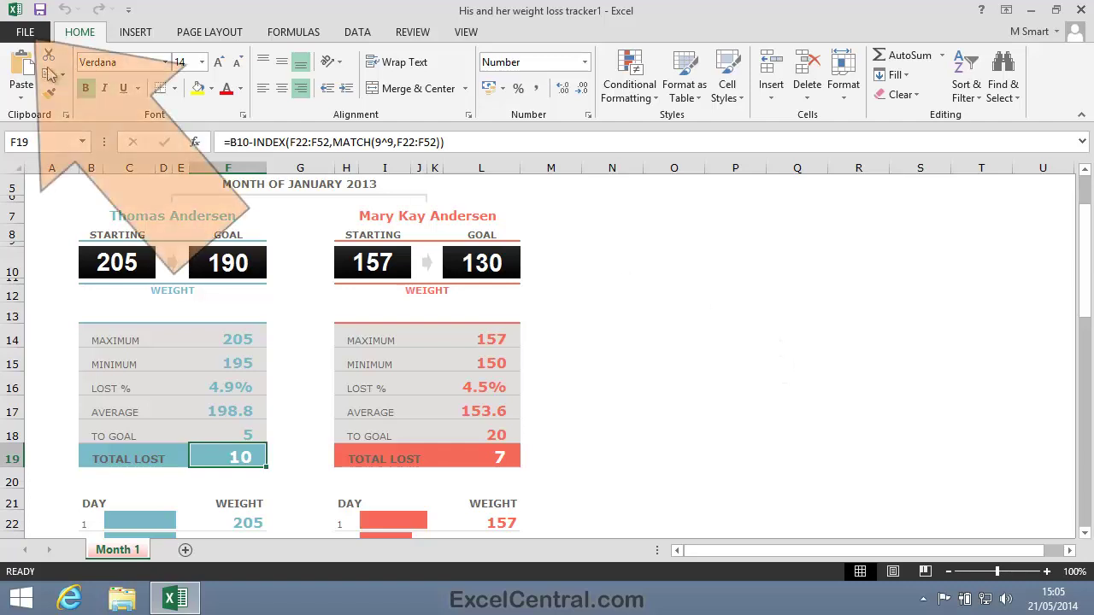
click(24, 32)
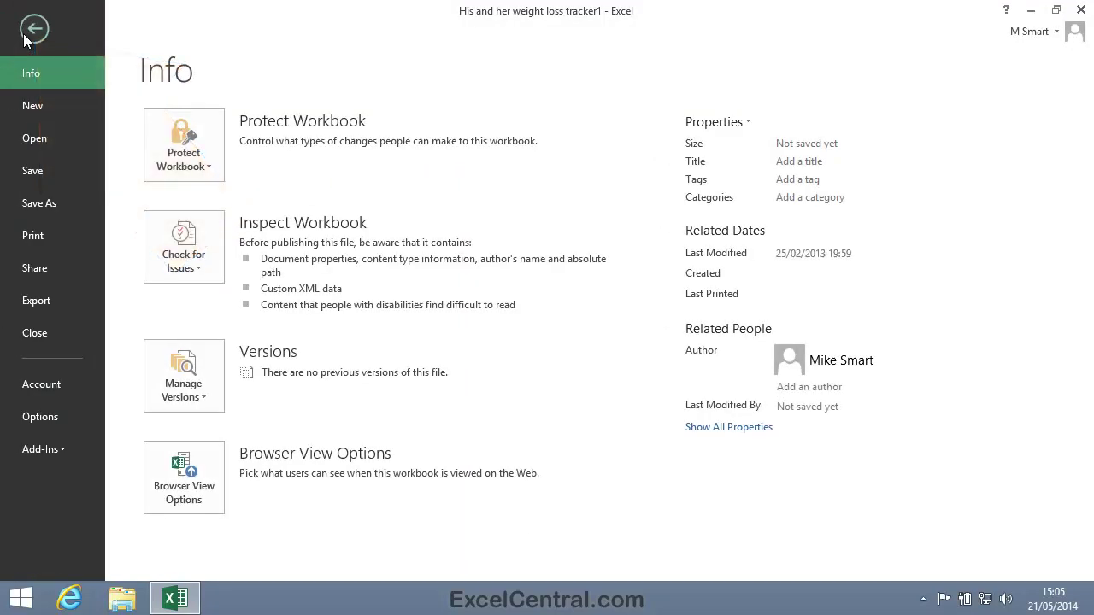
click(51, 418)
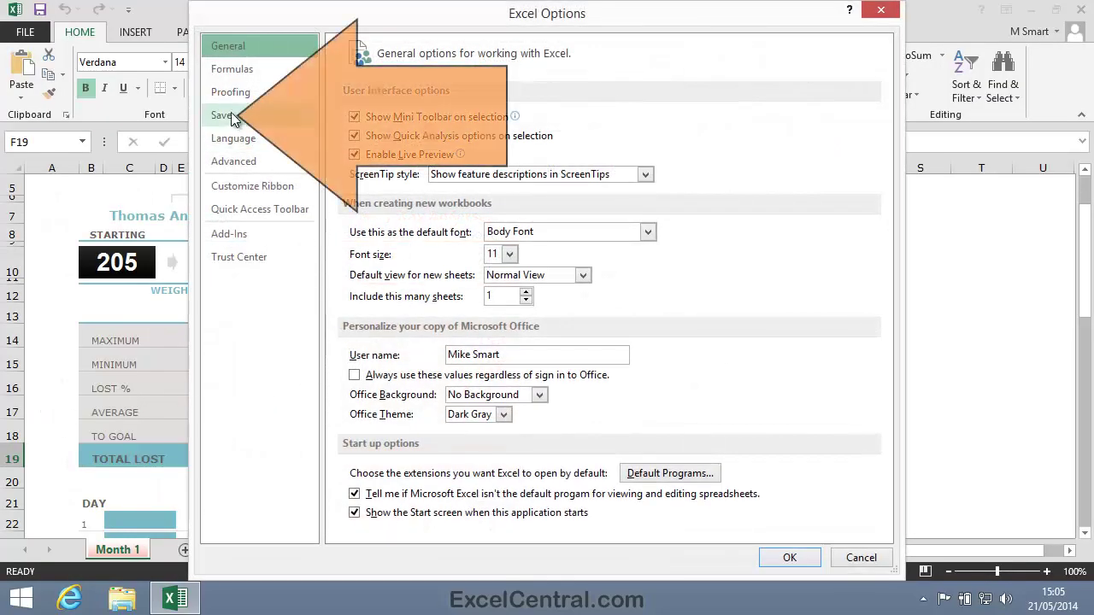
- On the Save page, append 'Excel' to the Default personal templates location path and confirm with OK
click(224, 116)
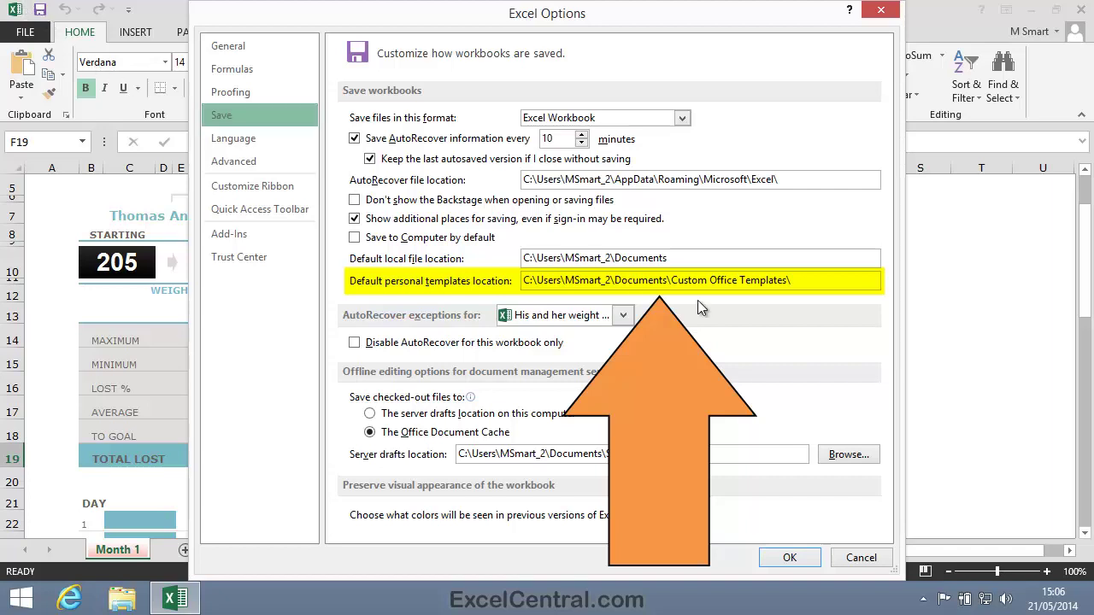
click(808, 277)
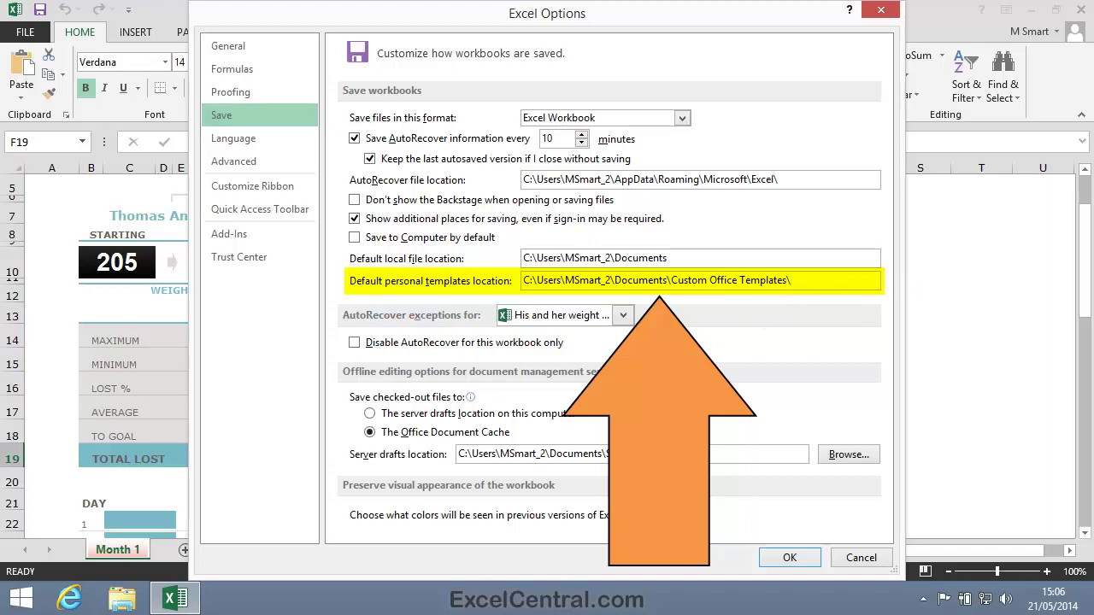
text(Ex)
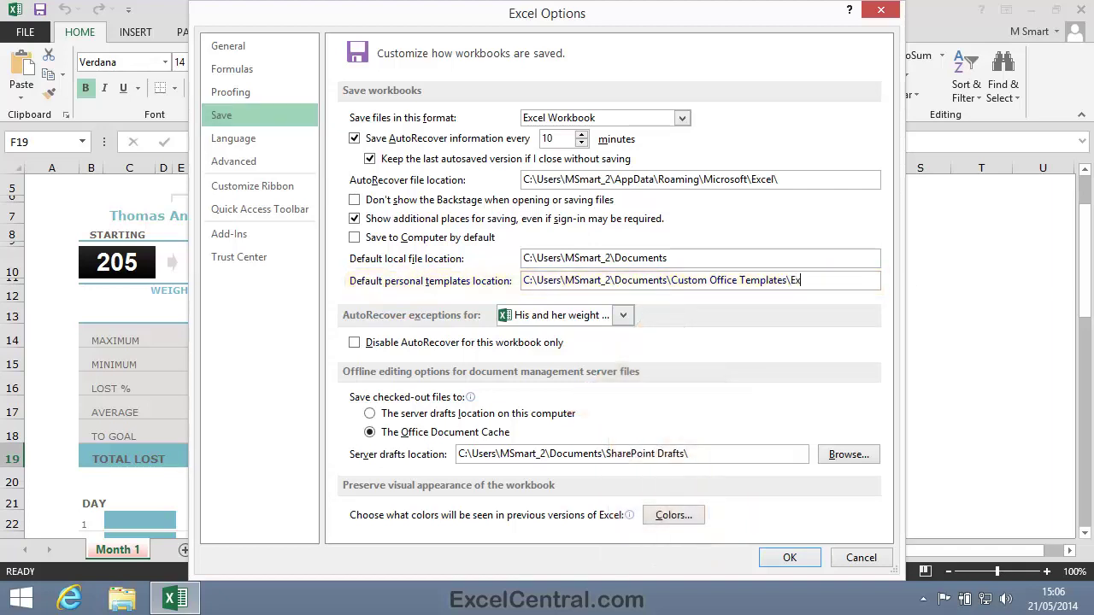
text(cel)
click(790, 557)
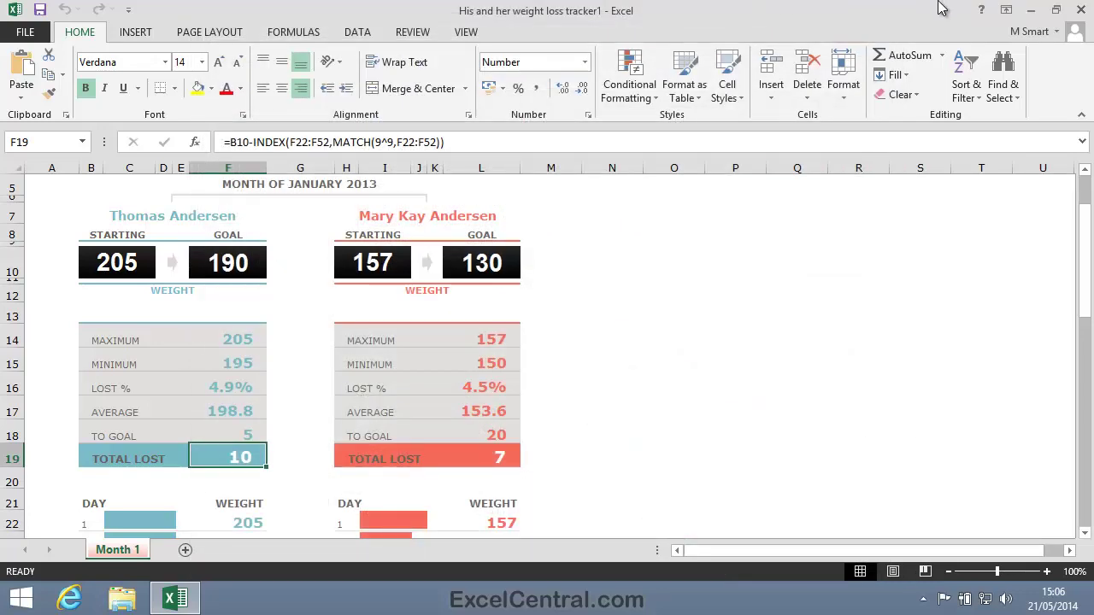
- Close the weight-loss workbook and Excel, choosing Don't Save
click(1081, 9)
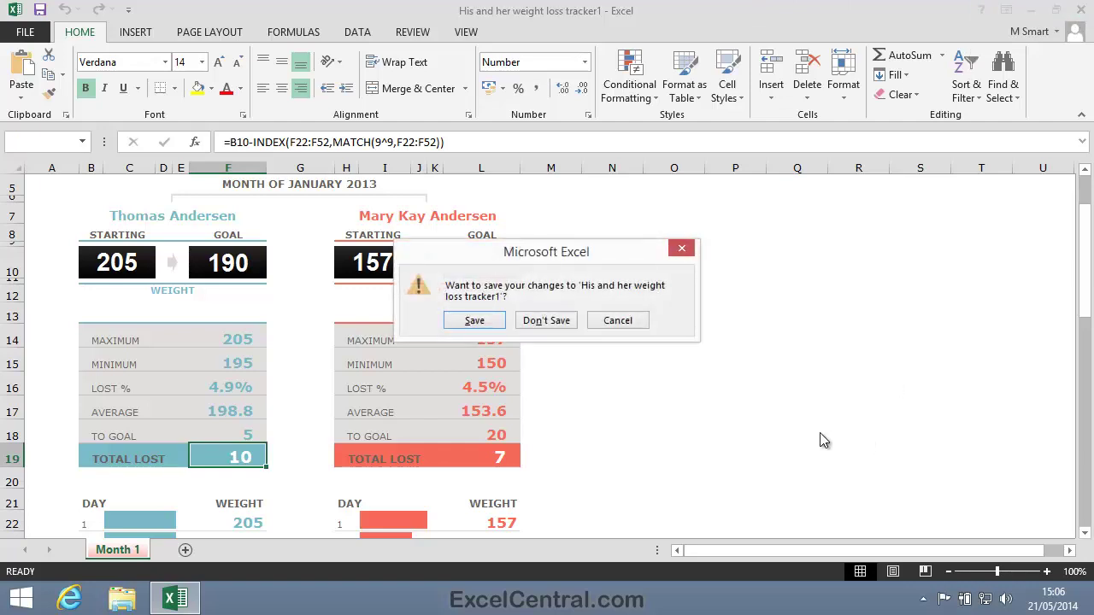
click(546, 321)
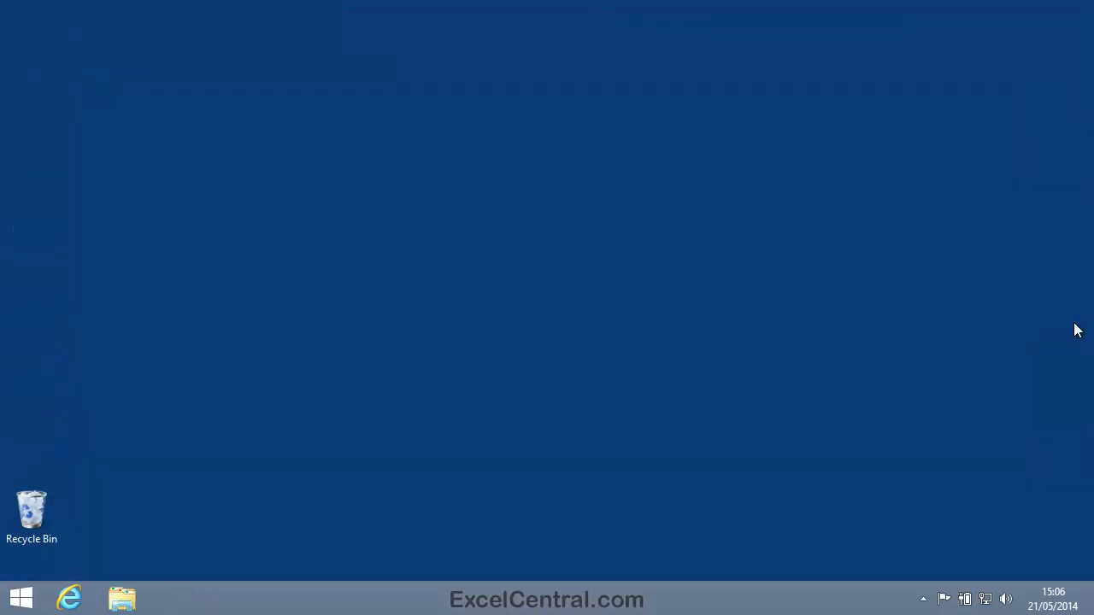